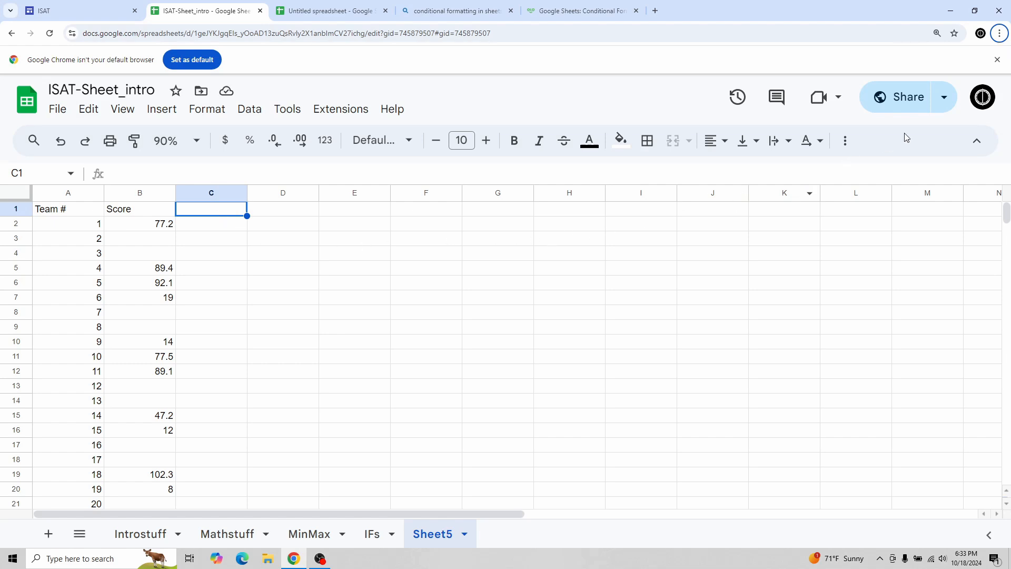
Review the team numbers and scores listed in columns A and B.
left_click(996, 60)
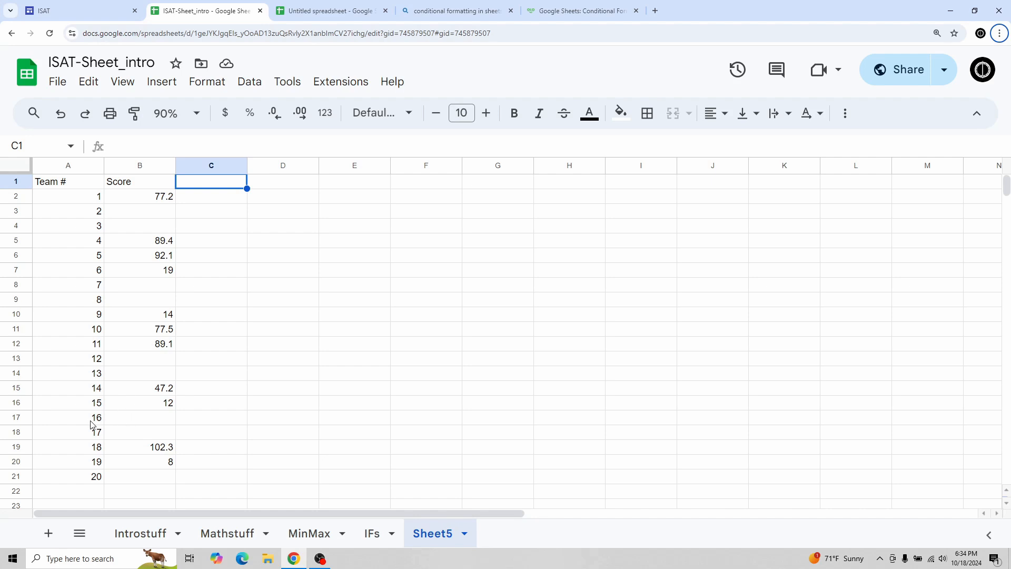
left_click(76, 198)
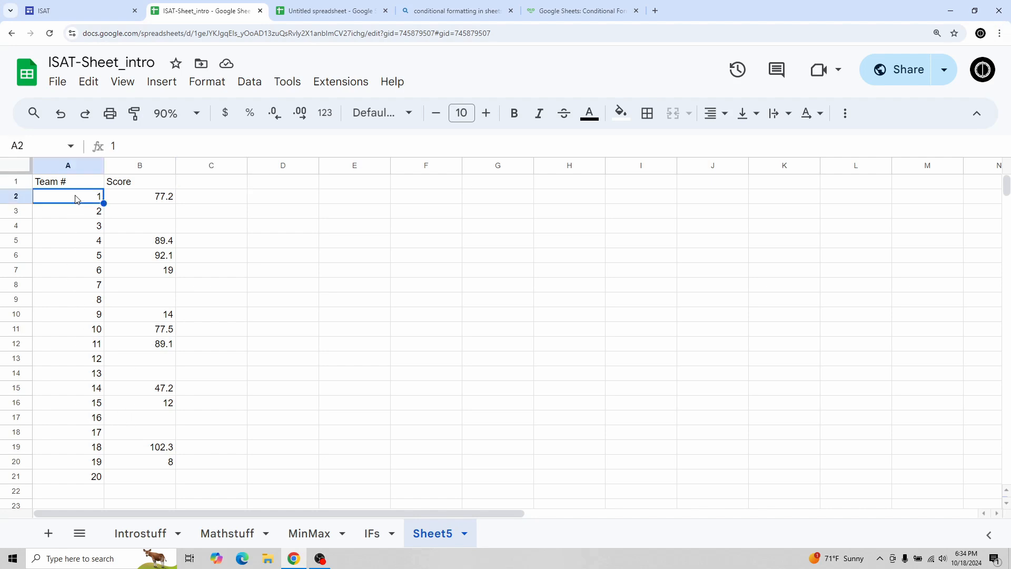
left_click(65, 483)
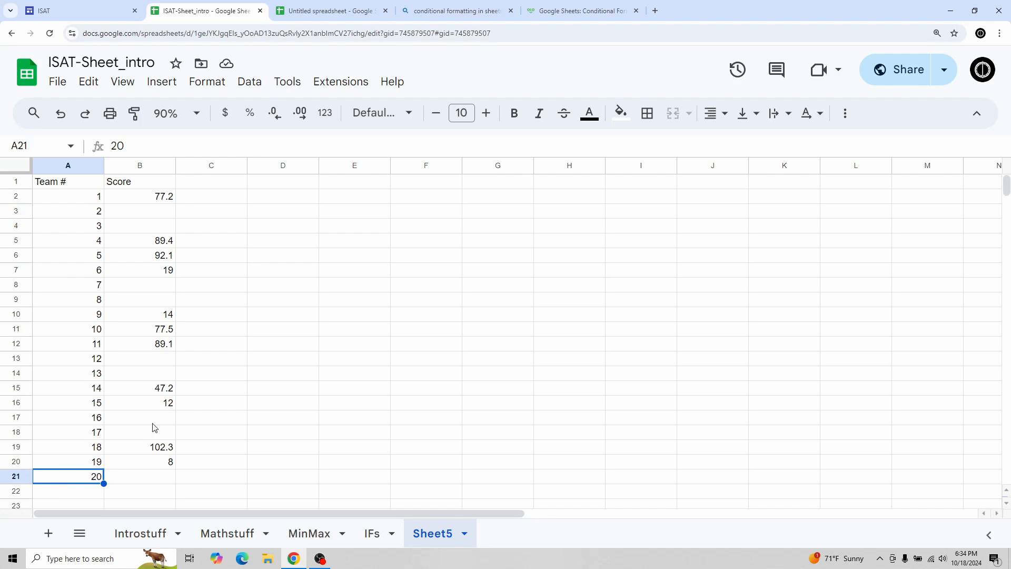
left_click(143, 200)
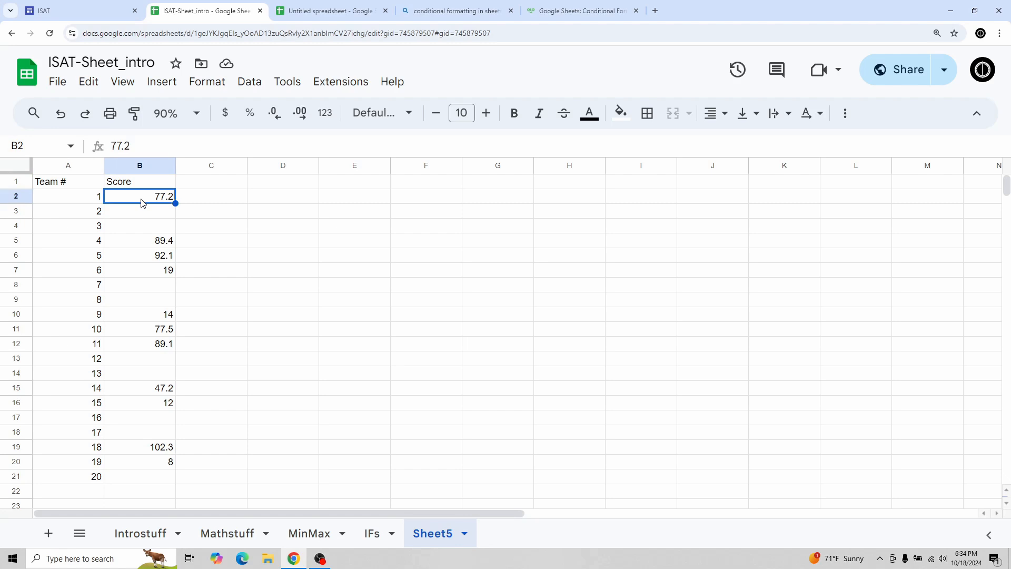
left_click(141, 214)
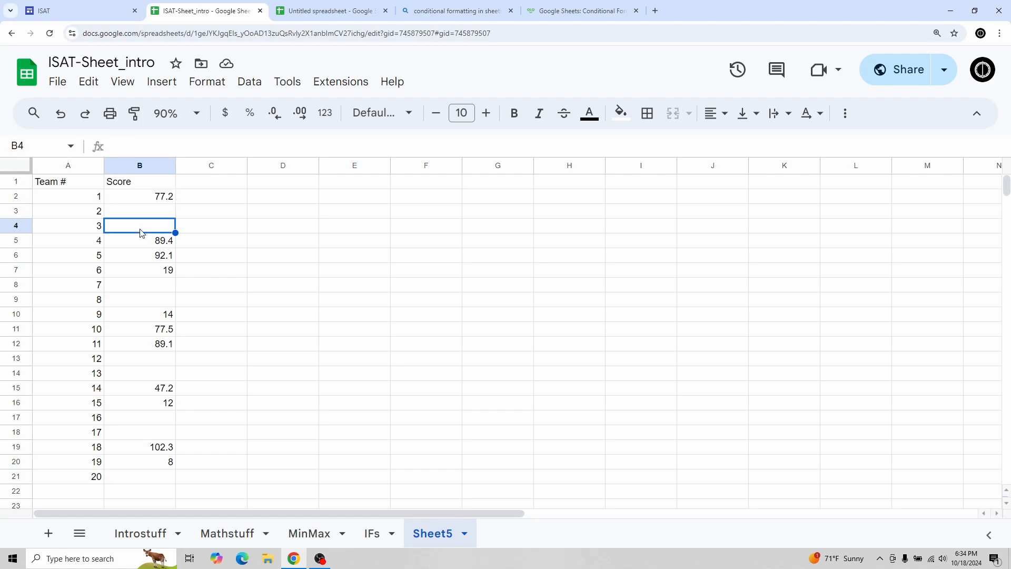
left_click(141, 288)
left_click(141, 302)
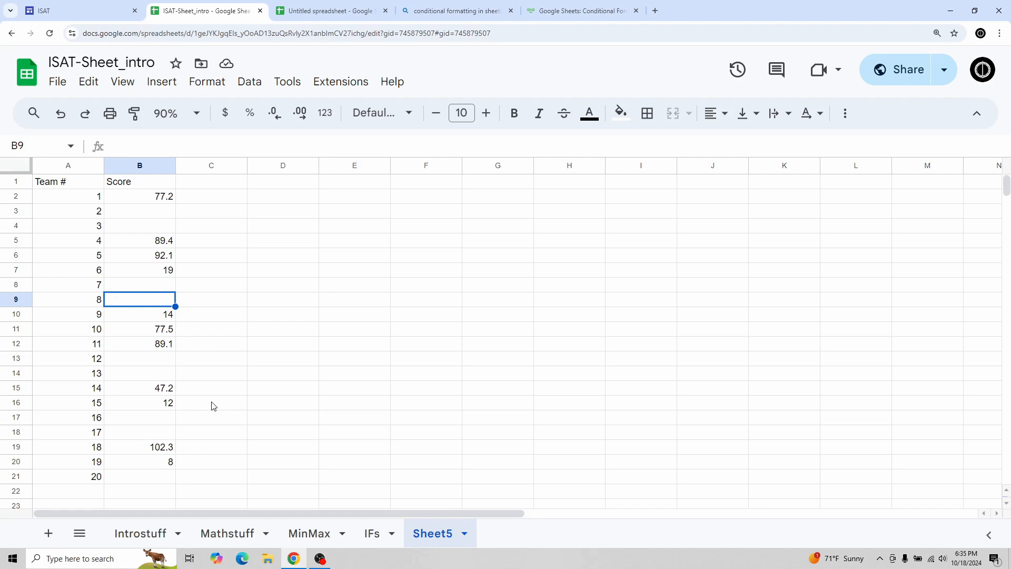
Add a Count heading in D1 and, below it, a COUNT formula over the scores B2:B21.
left_click(265, 188)
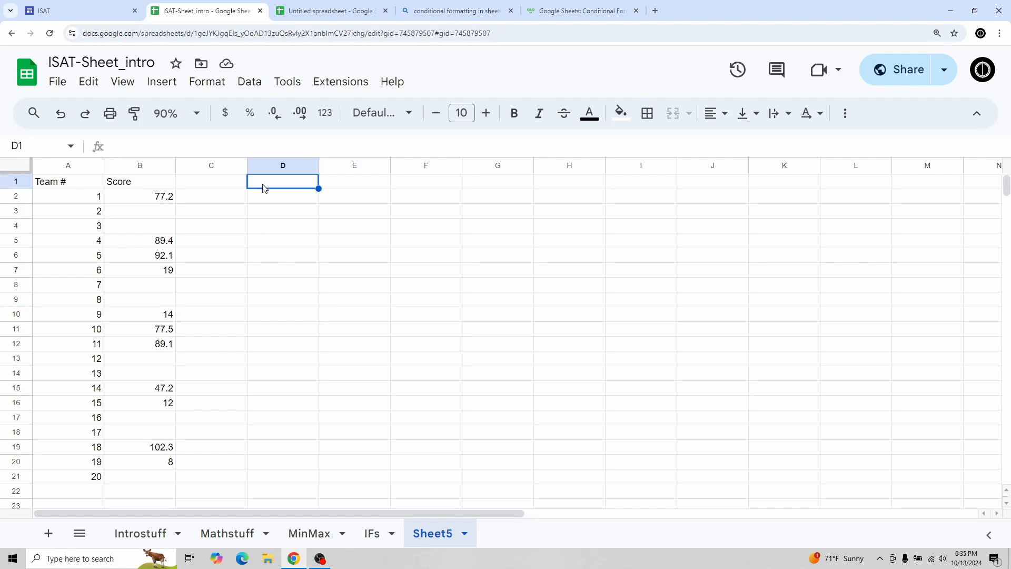
type("COnt")
key("BackSpace")
key("BackSpace")
key("BackSpace")
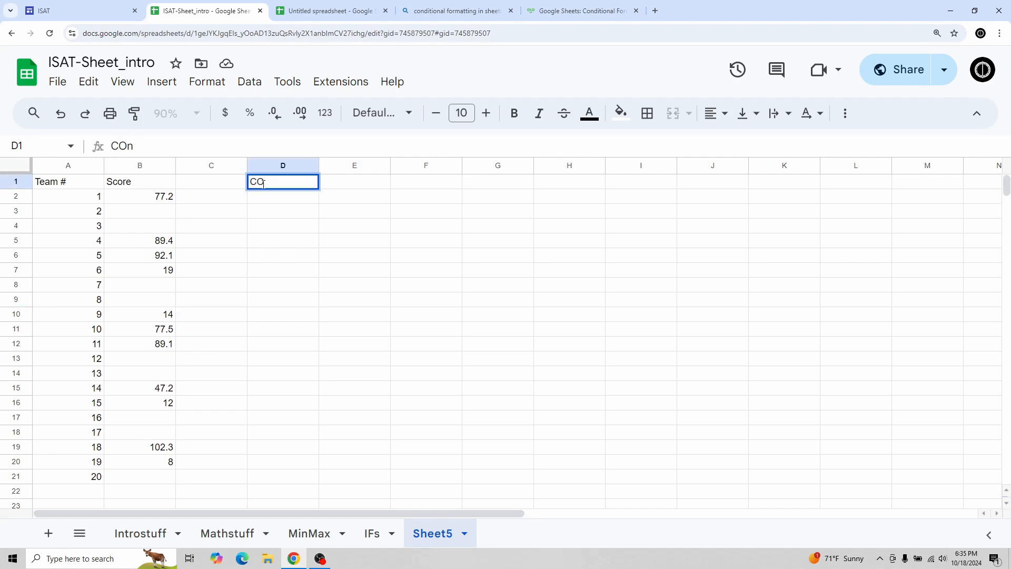
type("ount")
key("Return")
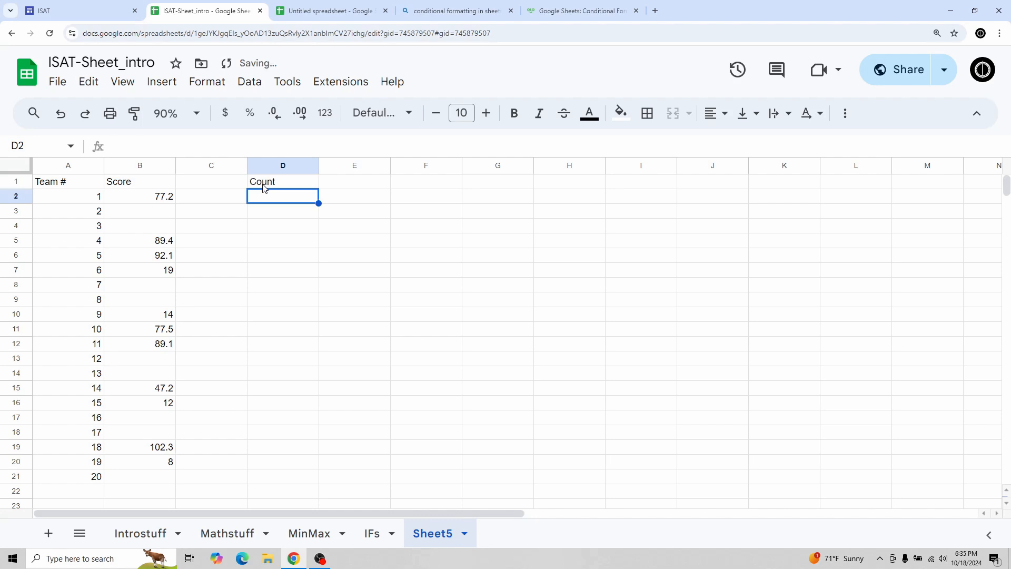
type("=COUNT")
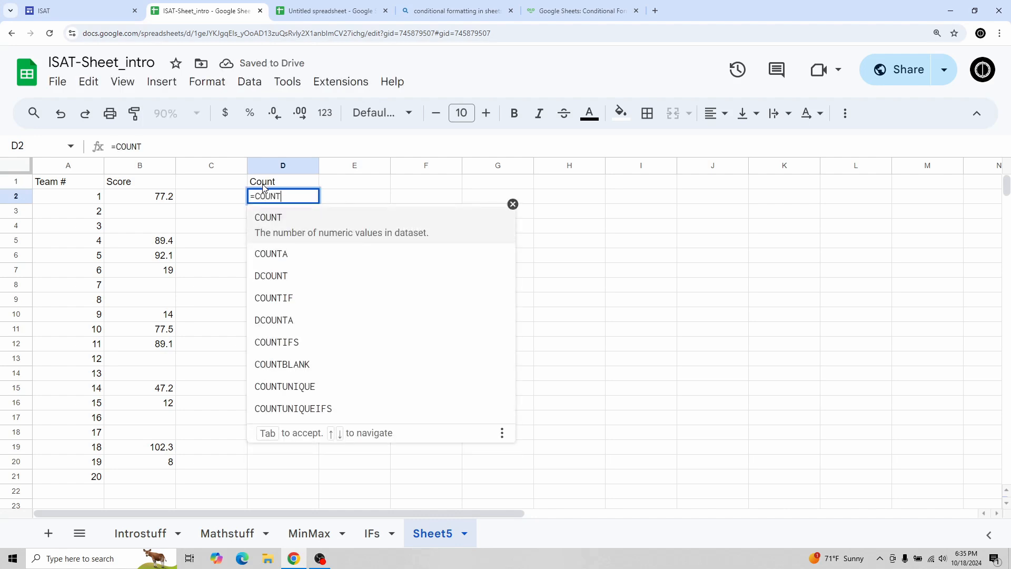
type("(")
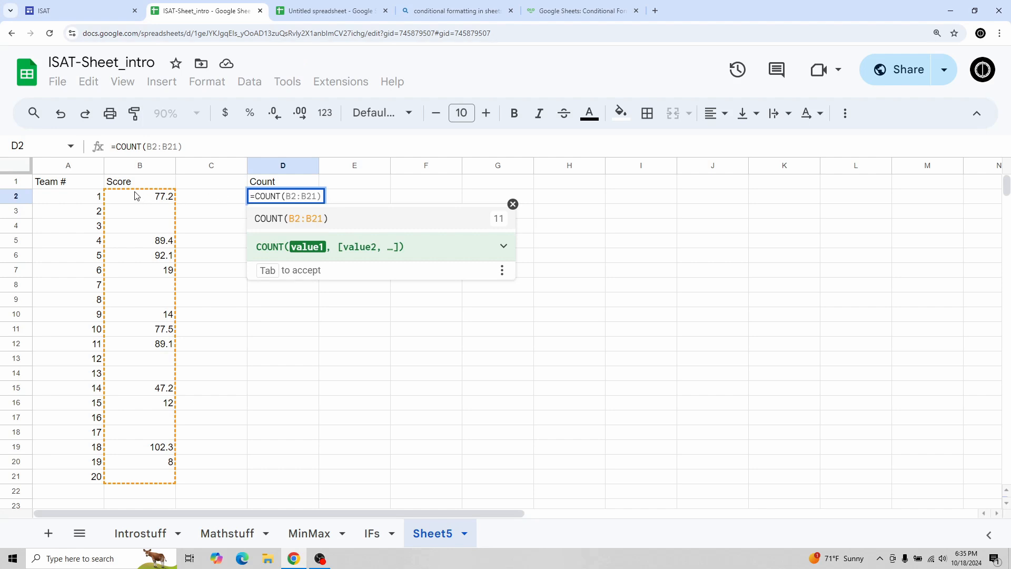
left_click_drag(138, 195, 139, 480)
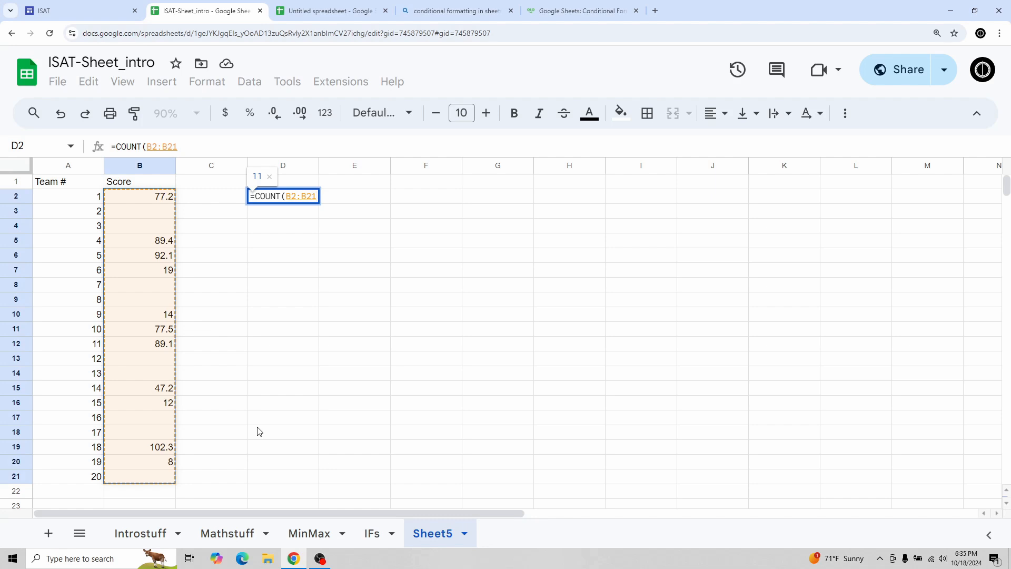
key("Return")
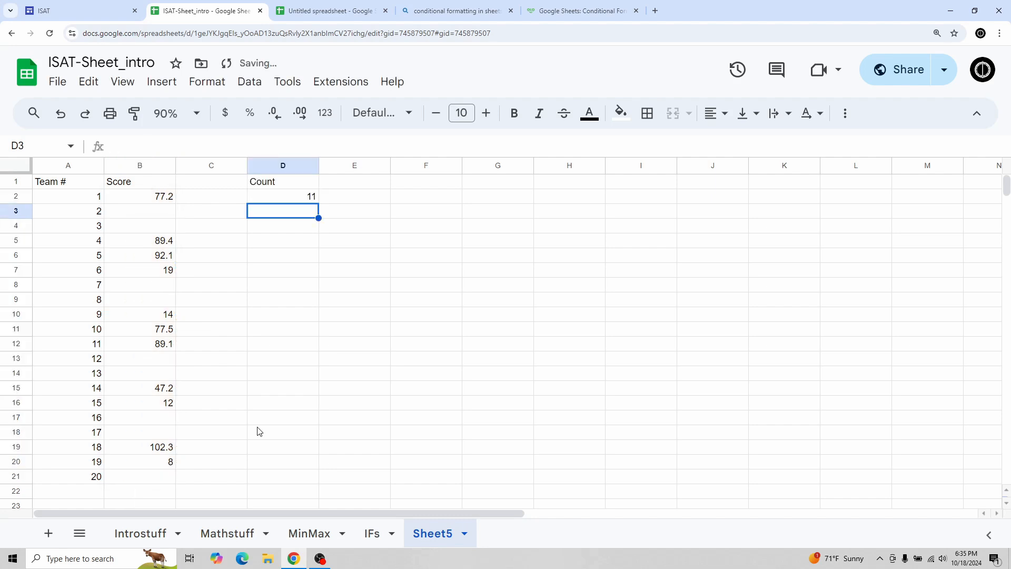
Enter the heading Countif in cell D4.
left_click(77, 479)
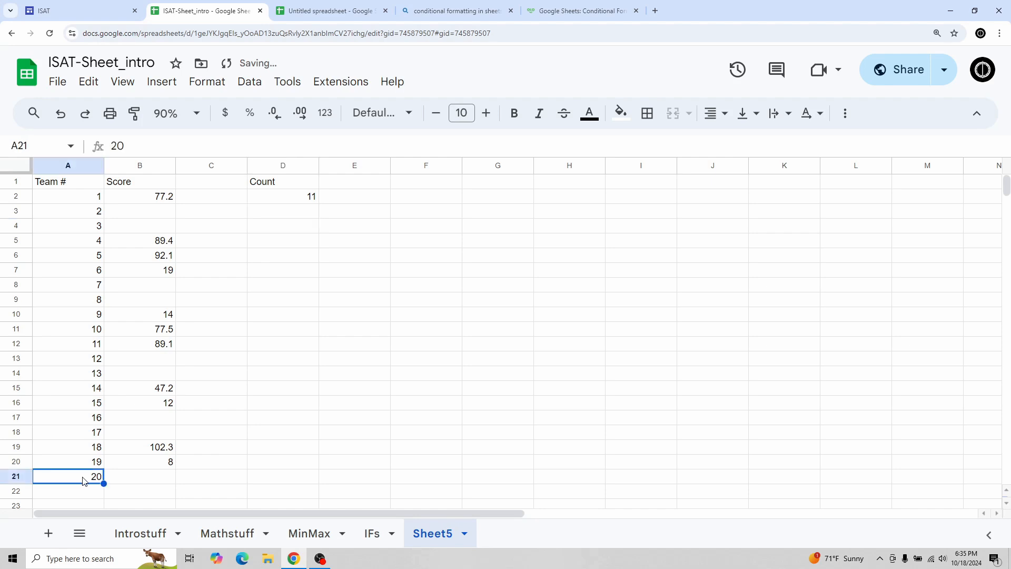
left_click(289, 202)
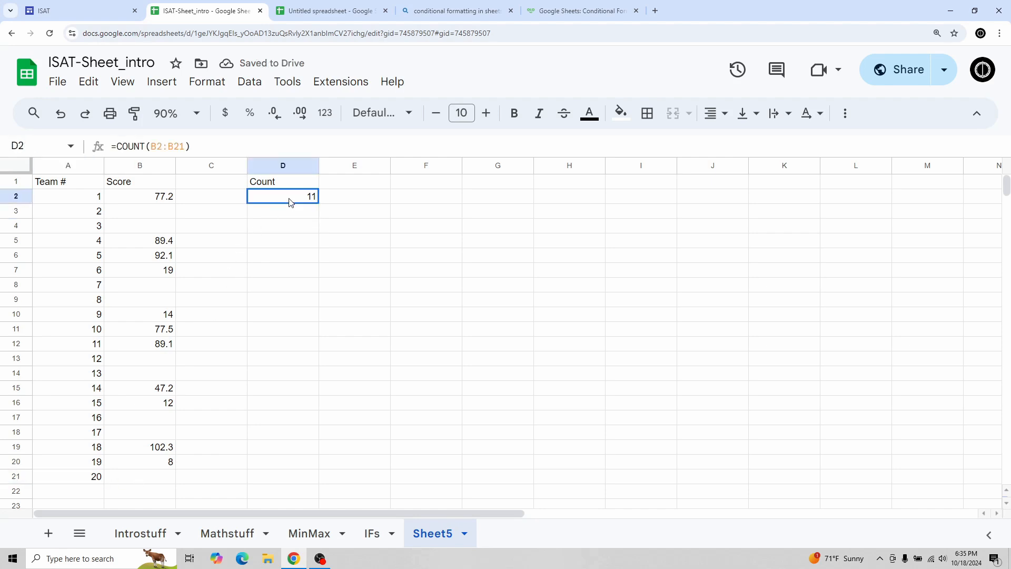
left_click(150, 199)
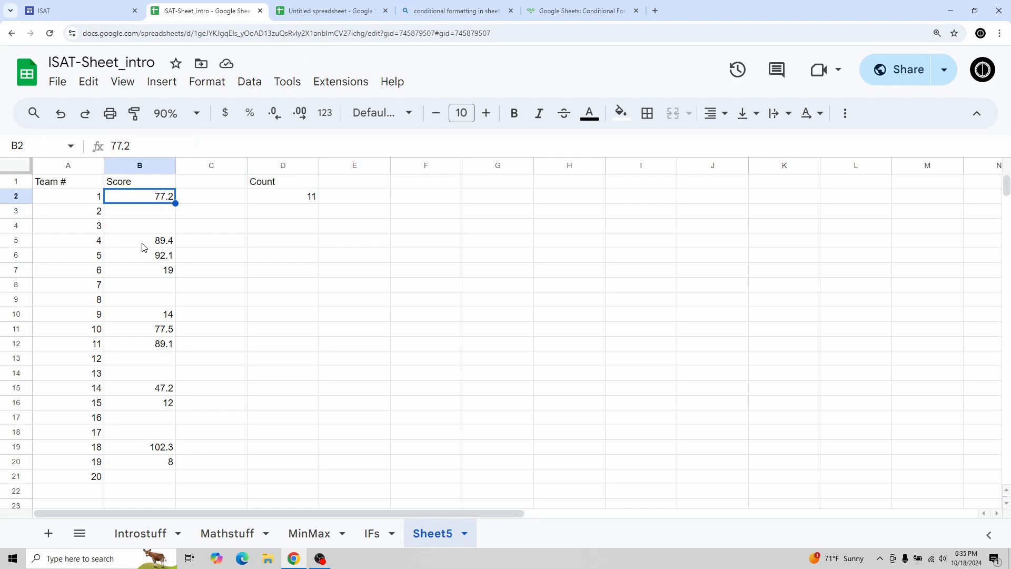
left_click(279, 230)
type("C")
key("BackSpace")
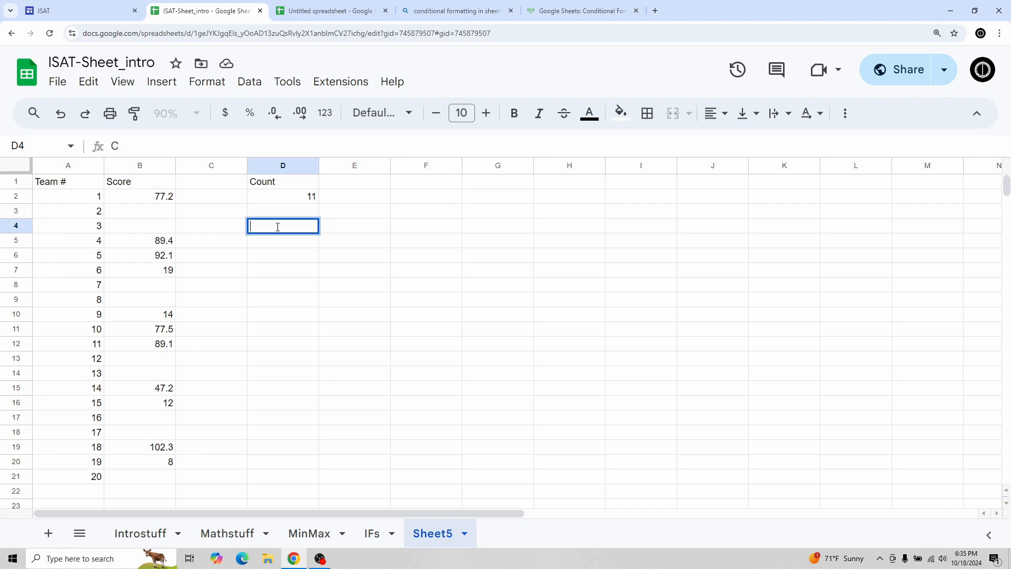
type("CP")
key("BackSpace")
type("ountif")
key("Return")
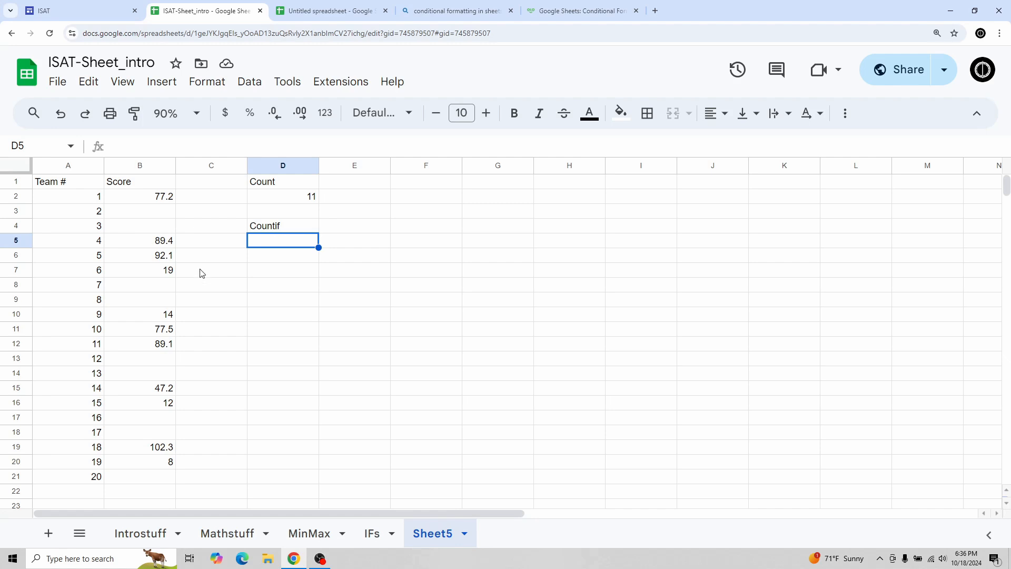
In D5, enter a COUNTIF formula counting scores in B2:B21 greater than 20.
left_click(152, 274)
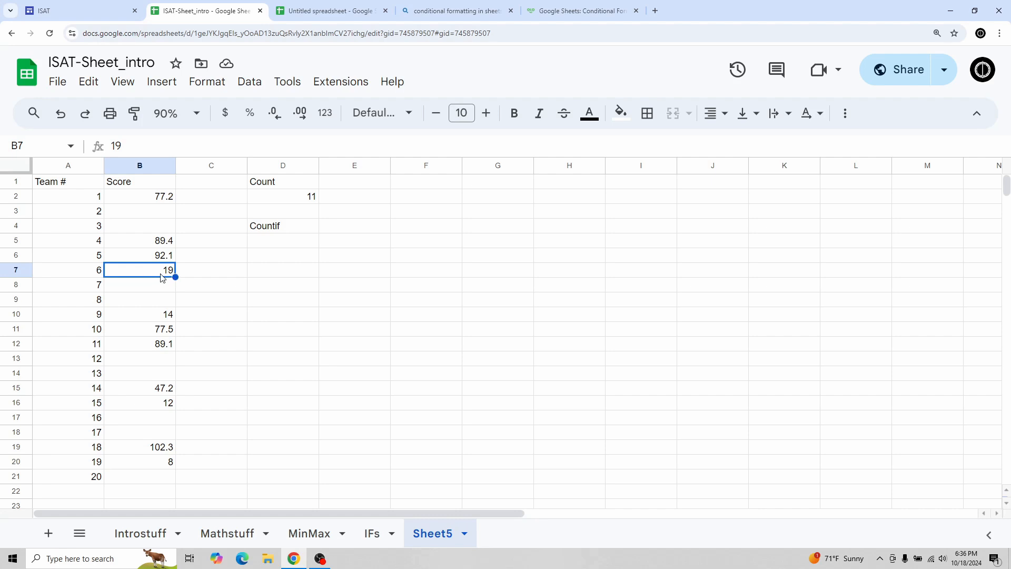
left_click(153, 259)
left_click(147, 243)
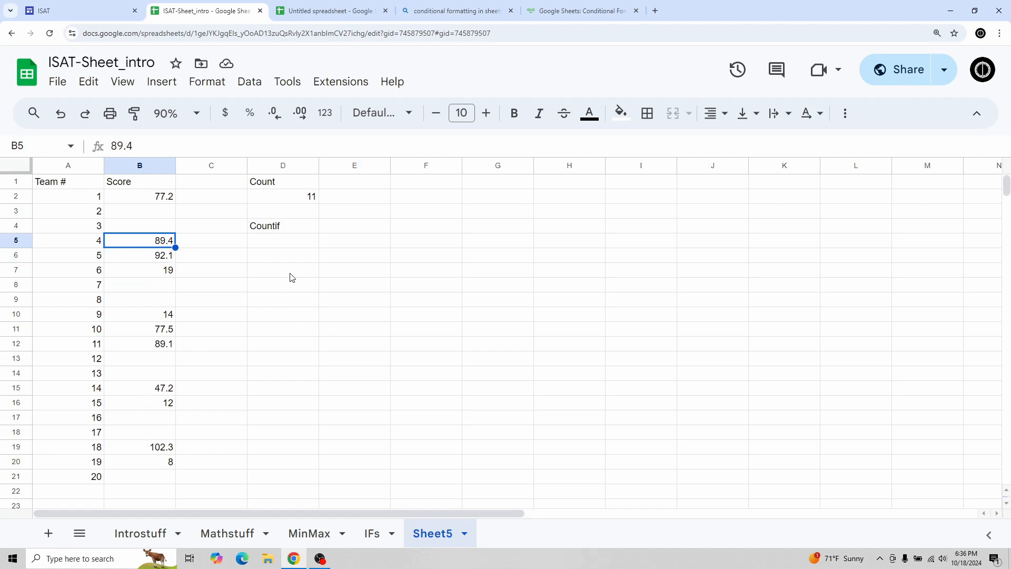
left_click(294, 243)
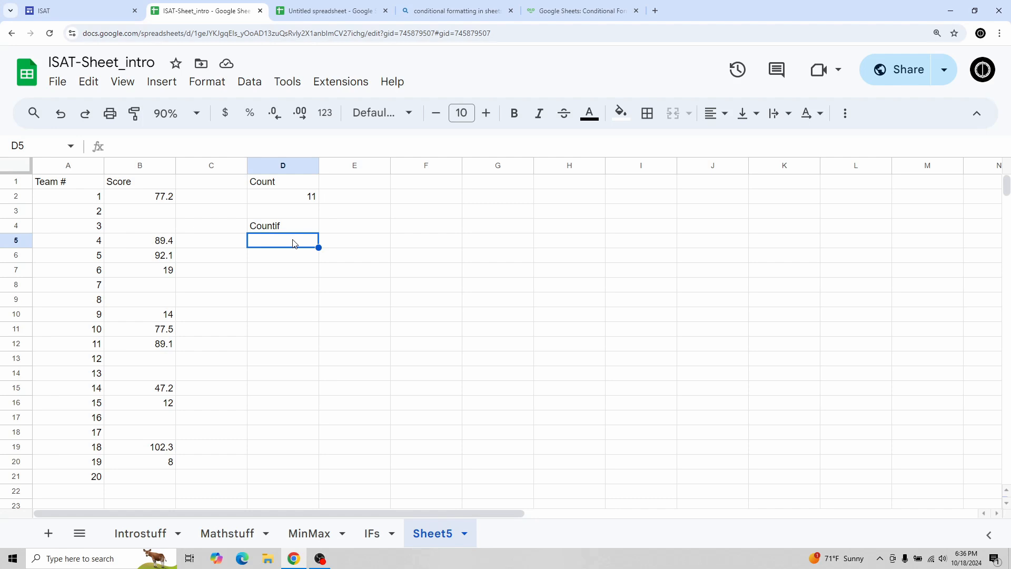
type("=COUNT(")
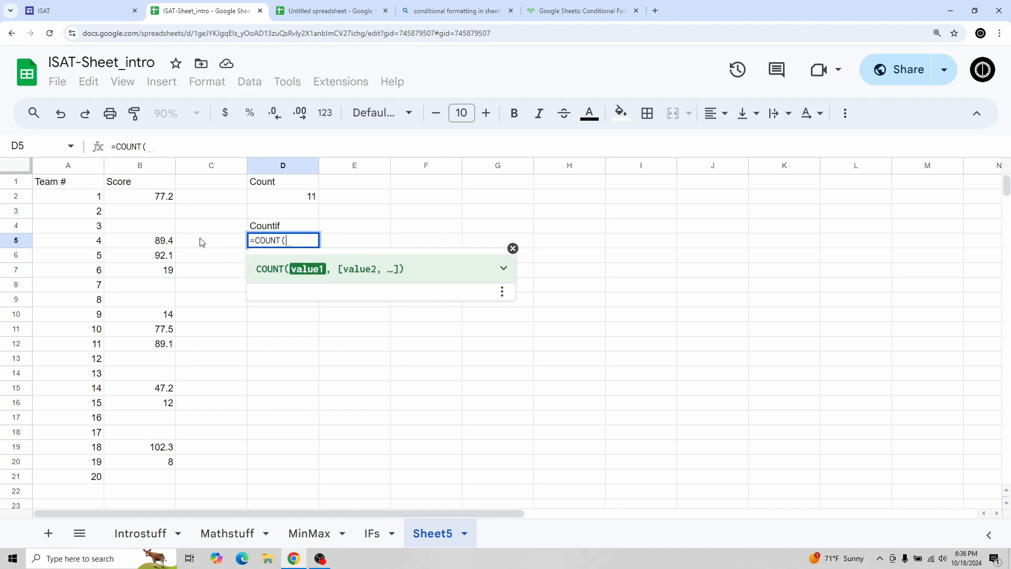
key("BackSpace")
type("IF(")
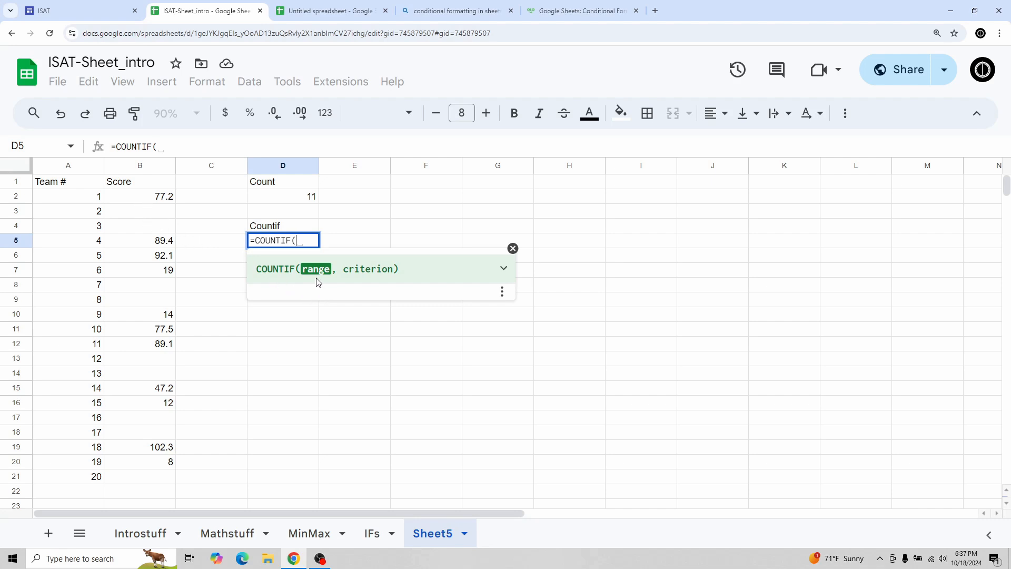
left_click(149, 200)
left_click_drag(146, 213, 136, 478)
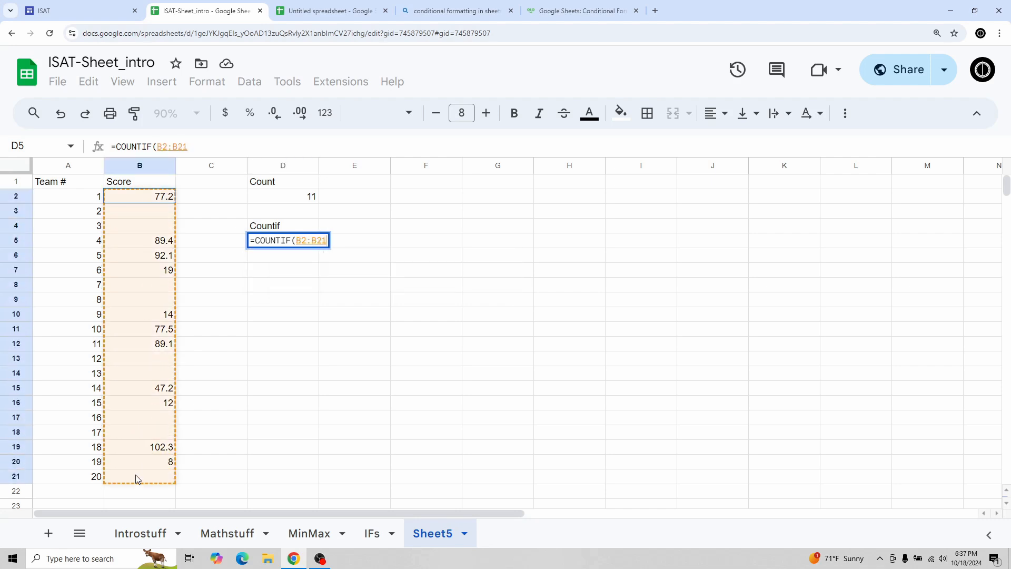
type(",")
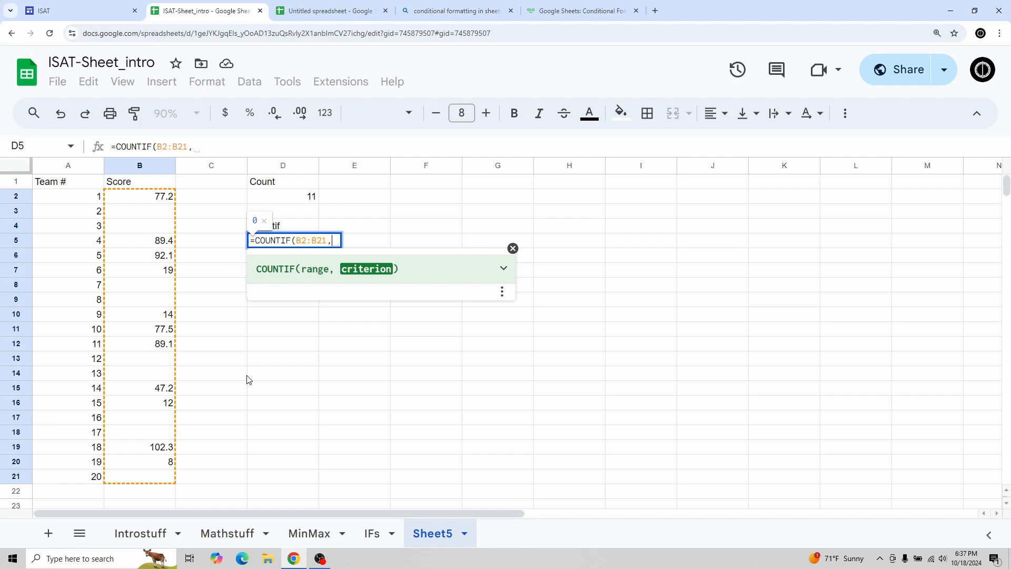
type("\"")
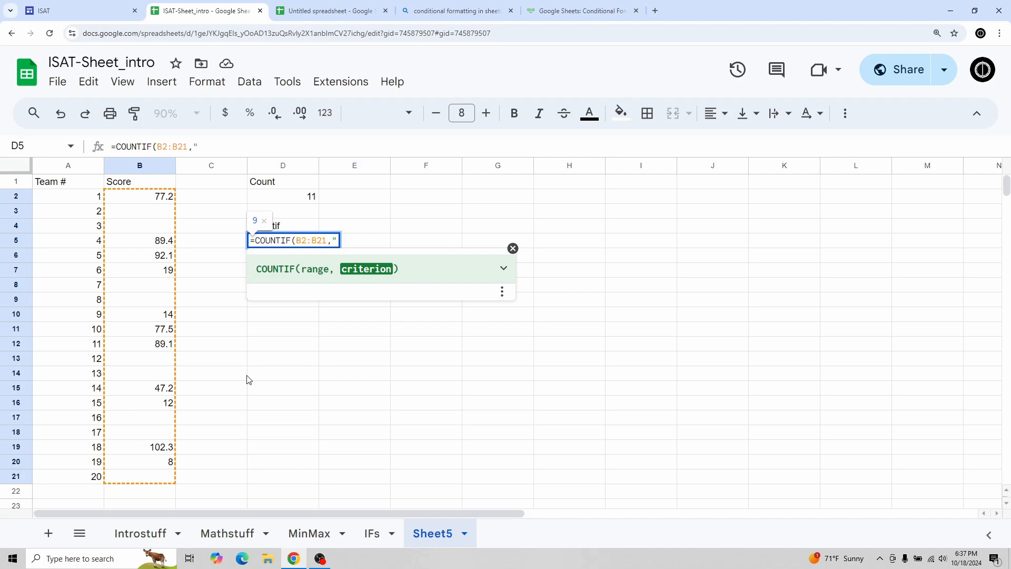
type(">20\"")
type(")")
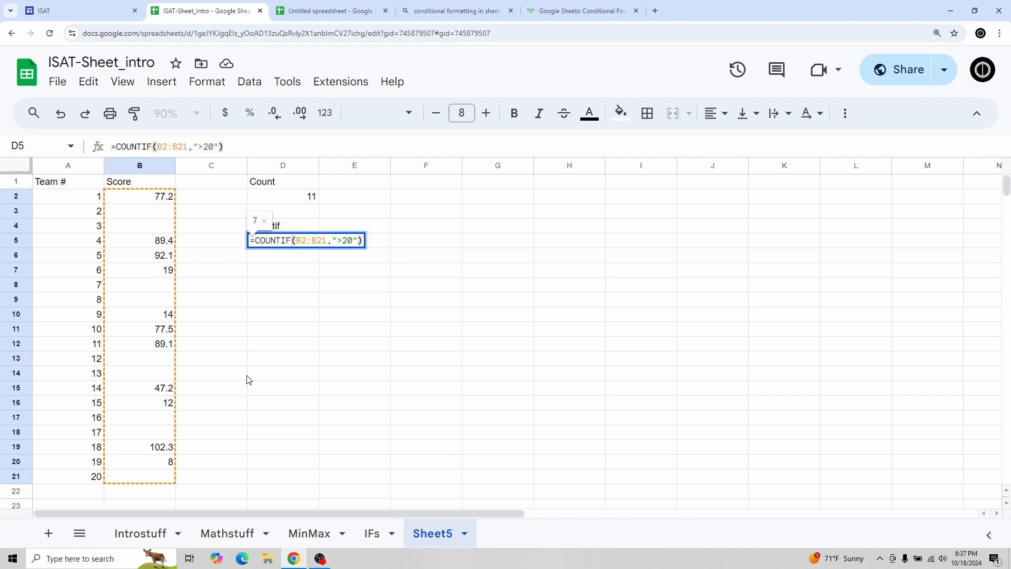
key("Return")
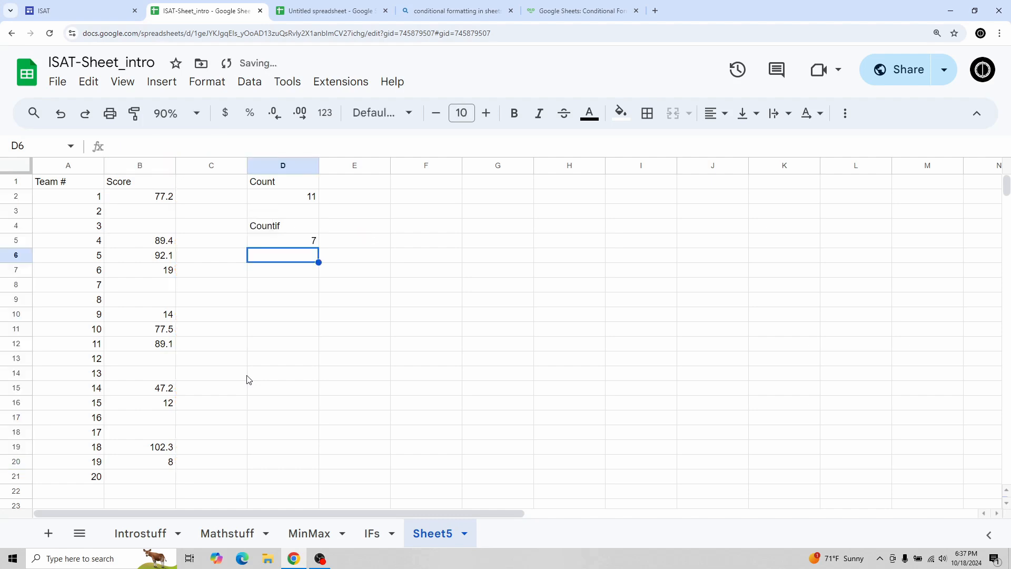
Enter the label Average was 40 in cell D7.
left_click(287, 244)
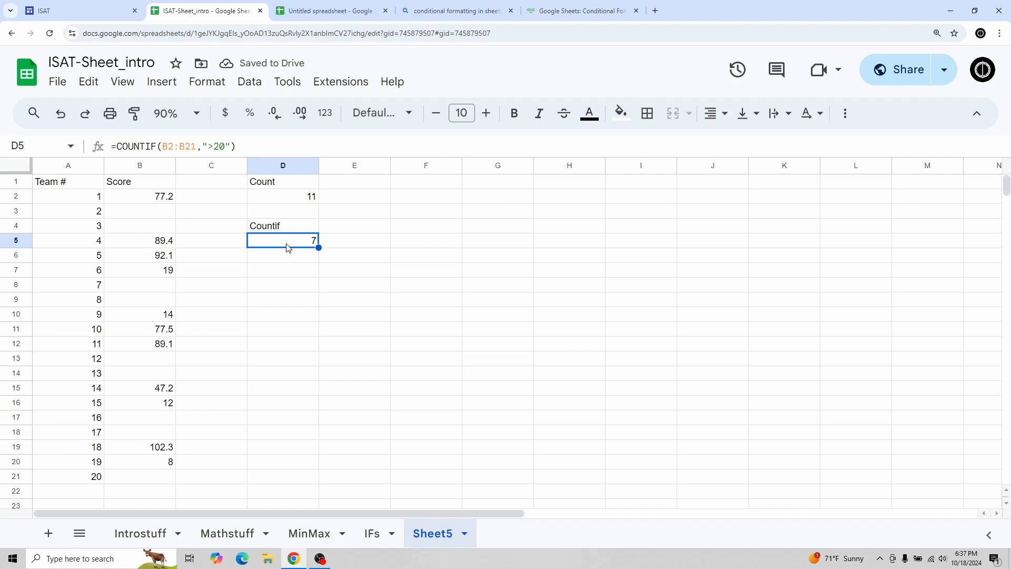
left_click(274, 269)
type("CO")
key("BackSpace")
key("BackSpace")
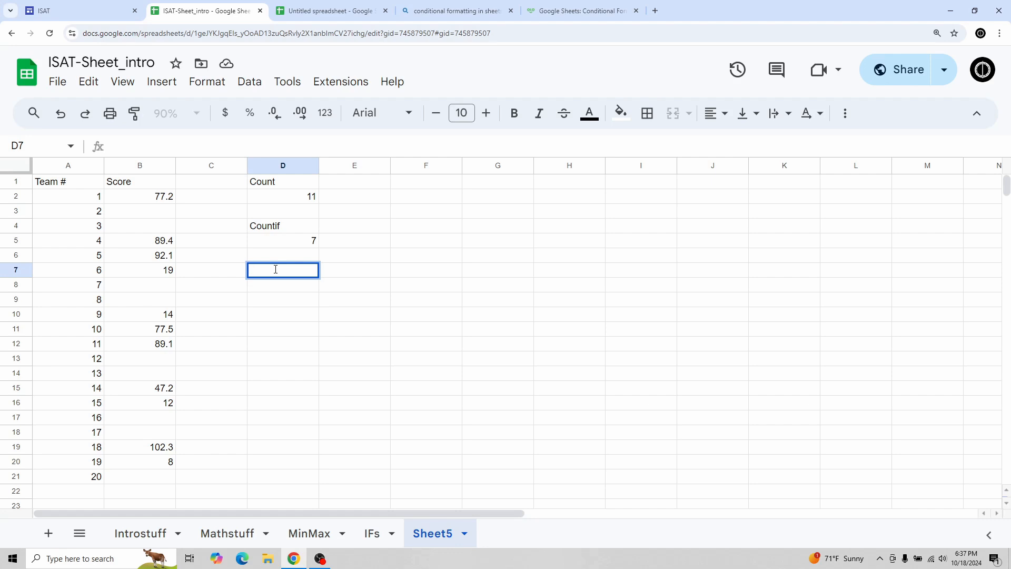
type("Average was")
type("40")
key("Return")
In D8, enter a COUNTIF formula counting scores in B2:B21 greater than 40.
type("=")
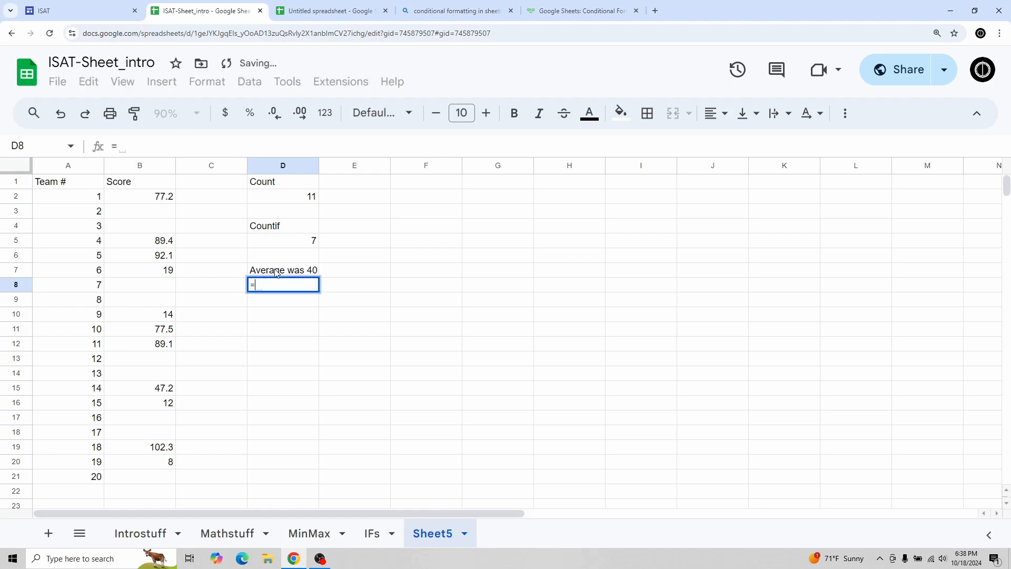
type("COUNTIF(")
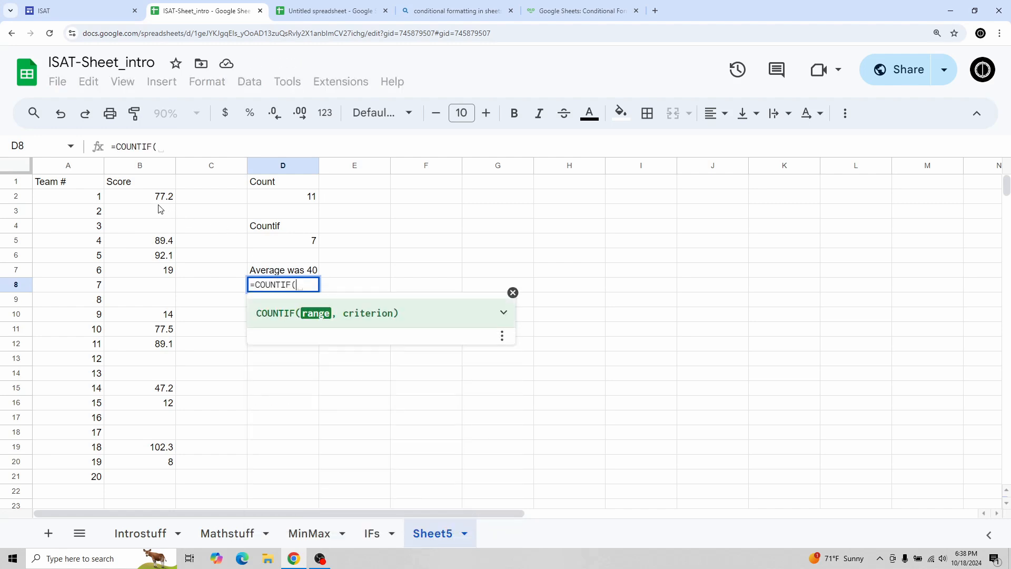
left_click_drag(153, 196, 146, 482)
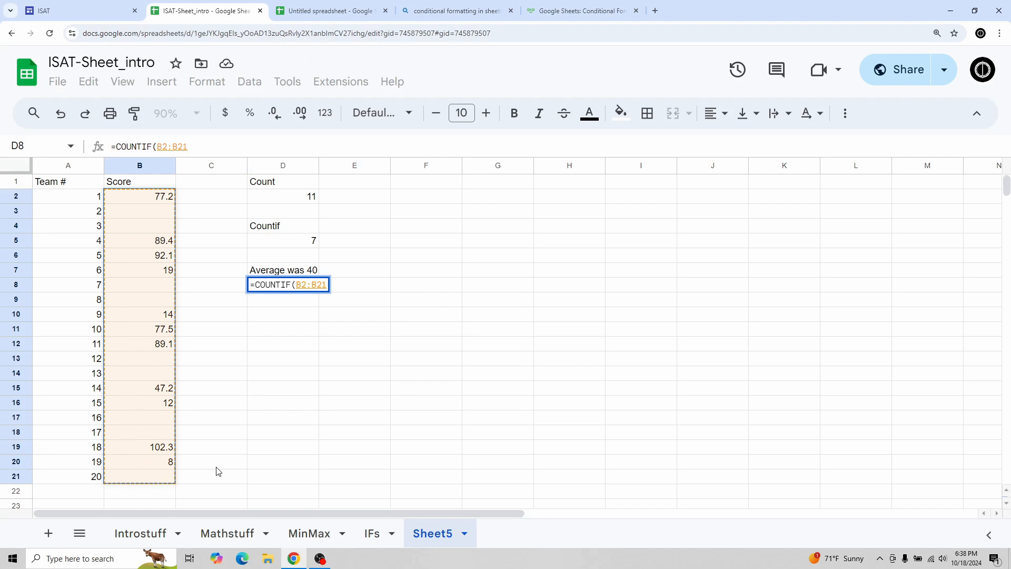
type(",\">")
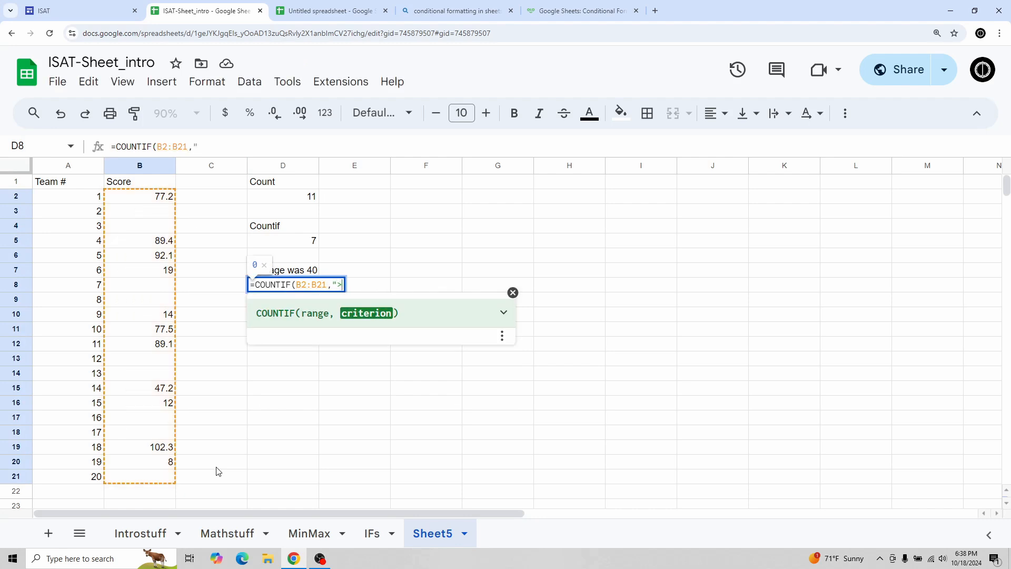
type("40\")")
key("Return")
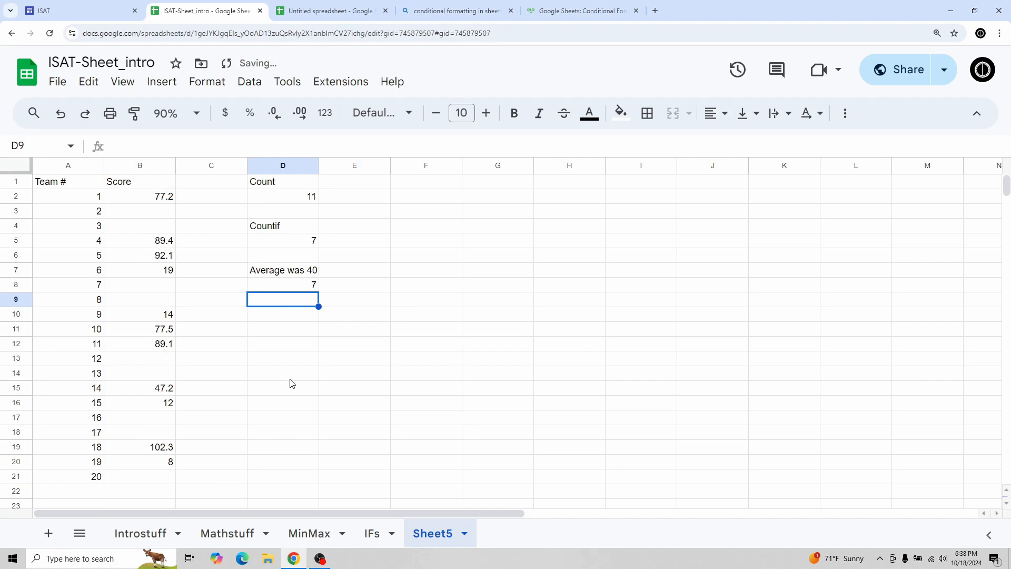
Change the COUNTIF criterion in D8 to count scores greater than 90.
left_click(301, 289)
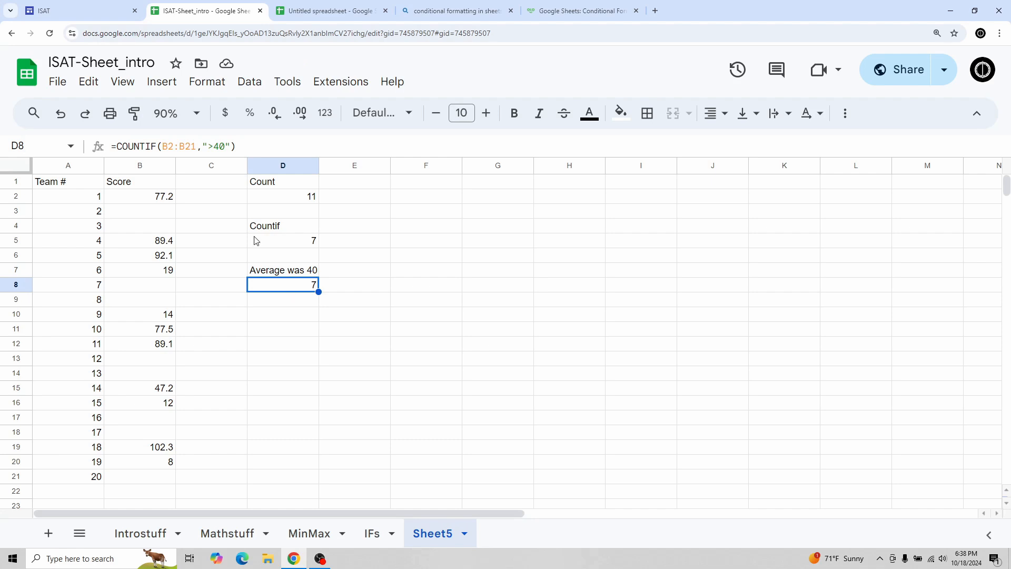
left_click(221, 144)
key("BackSpace")
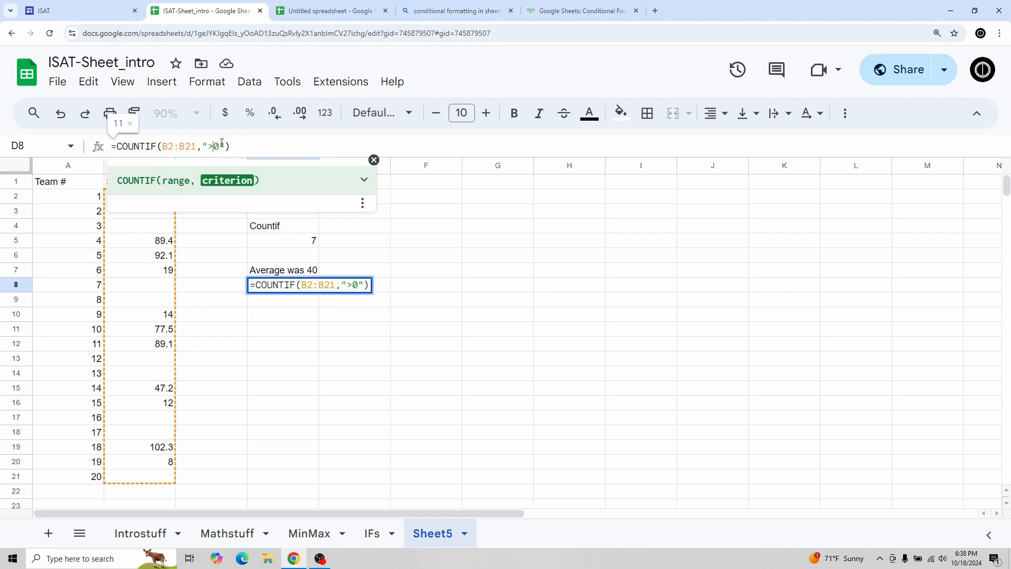
key("Return")
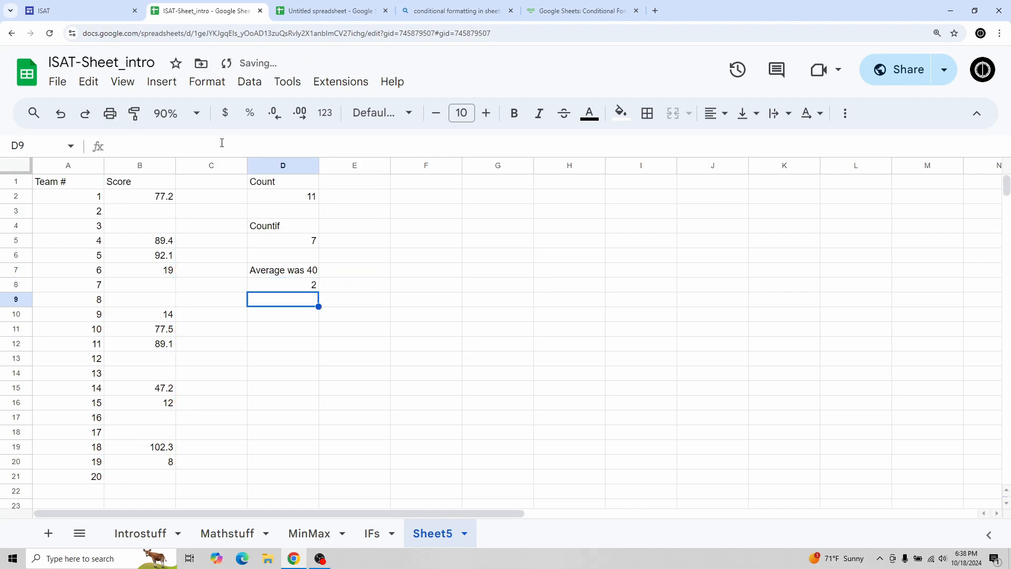
Review the scores above 90 in column B that the D8 formula counts.
left_click(281, 284)
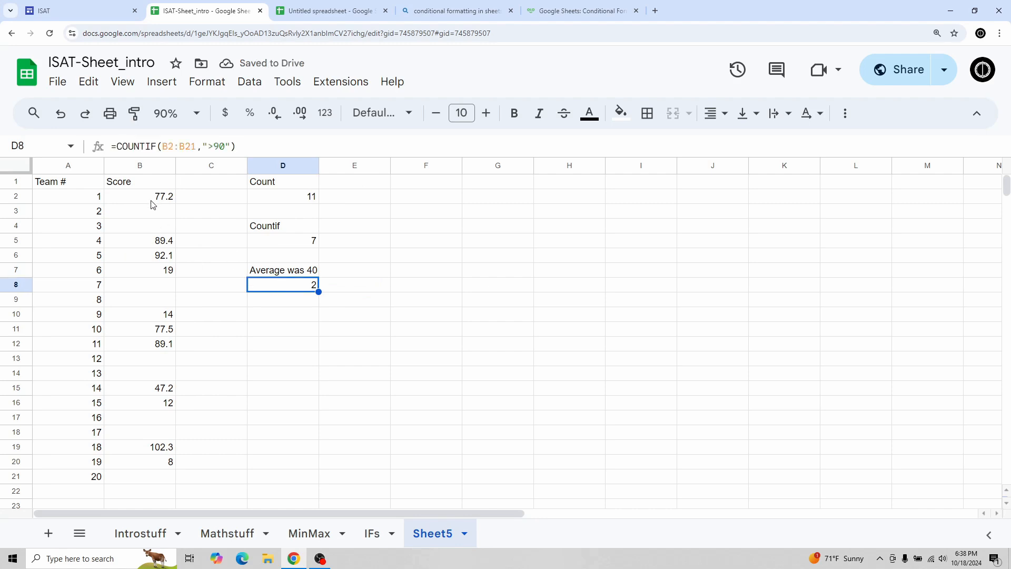
left_click(149, 258)
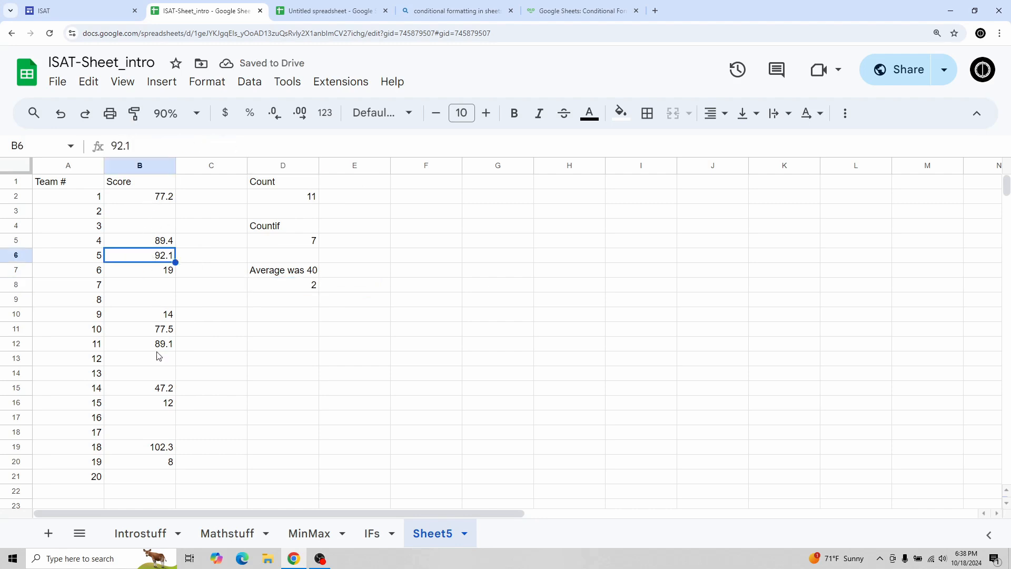
left_click(152, 447)
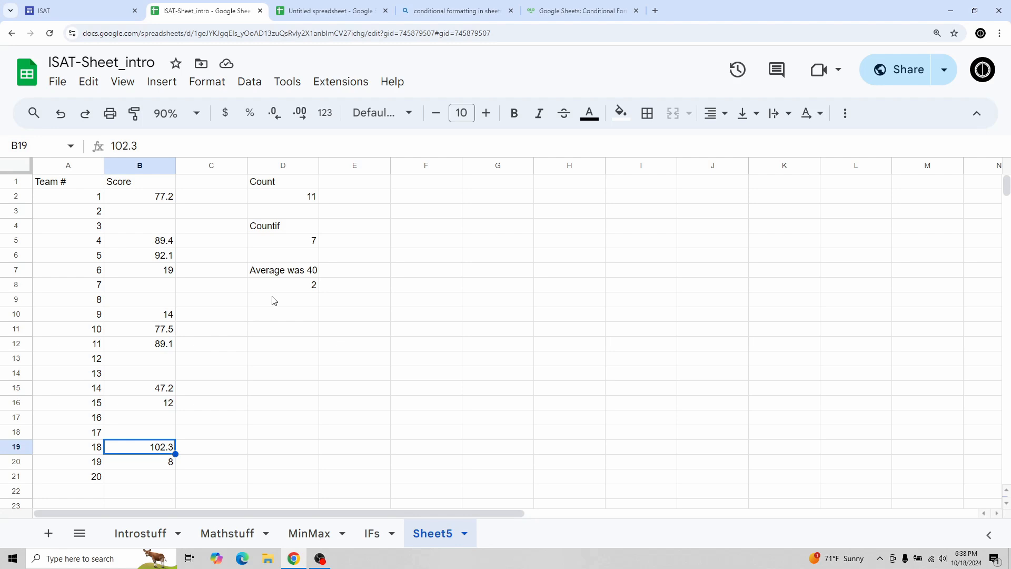
Edit the label in D7 to read Average was 90.
left_click(282, 272)
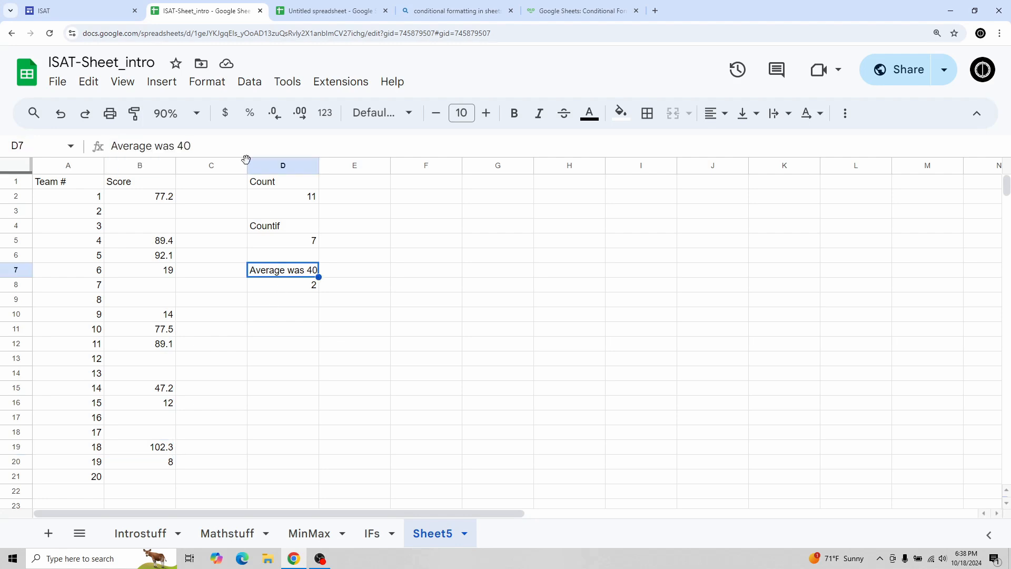
left_click(184, 146)
key("BackSpace")
type("9")
key("Return")
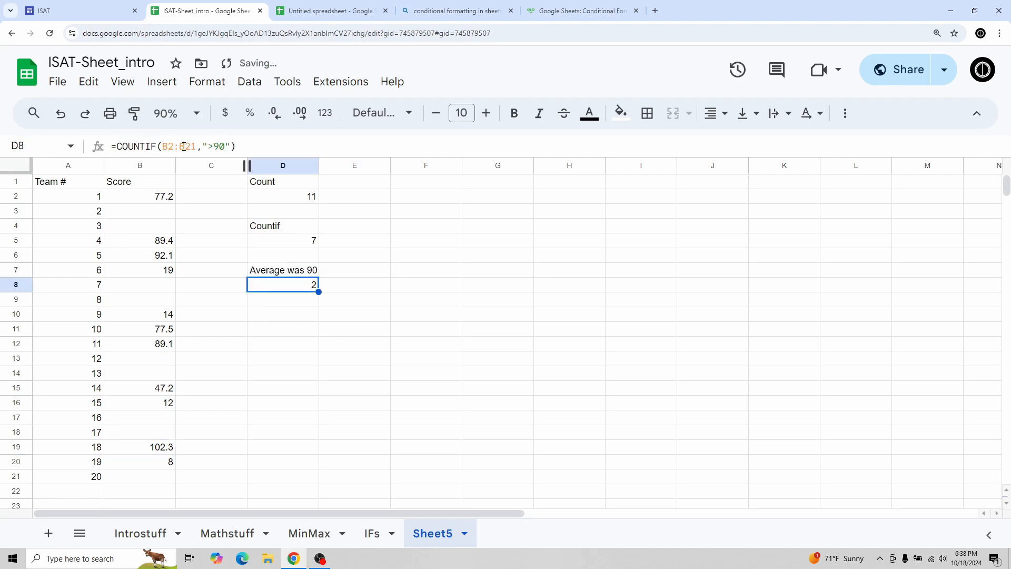